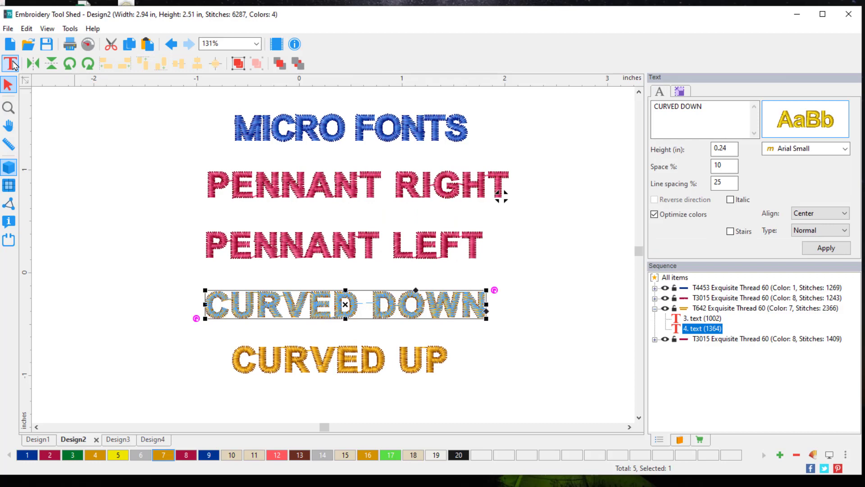
Step: Apply the Pennant Right envelope to the PENNANT RIGHT text line
{"action": "left_click", "coordinate": [267, 186]}
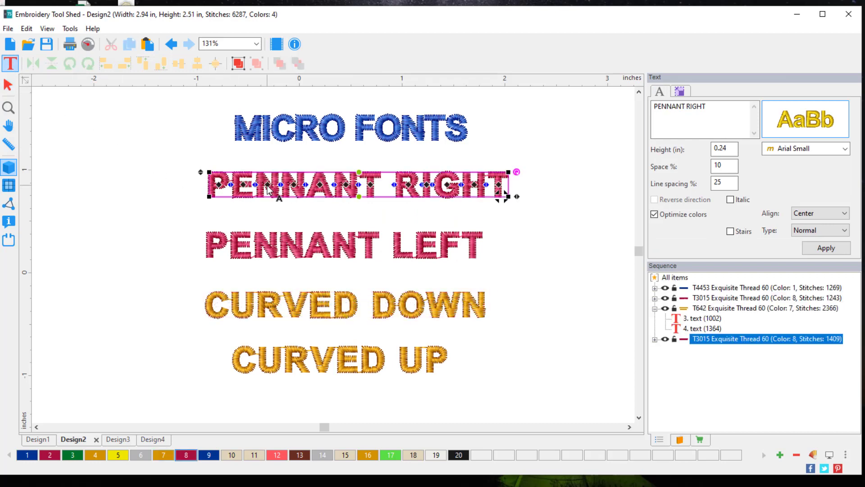
{"action": "right_click", "coordinate": [267, 185]}
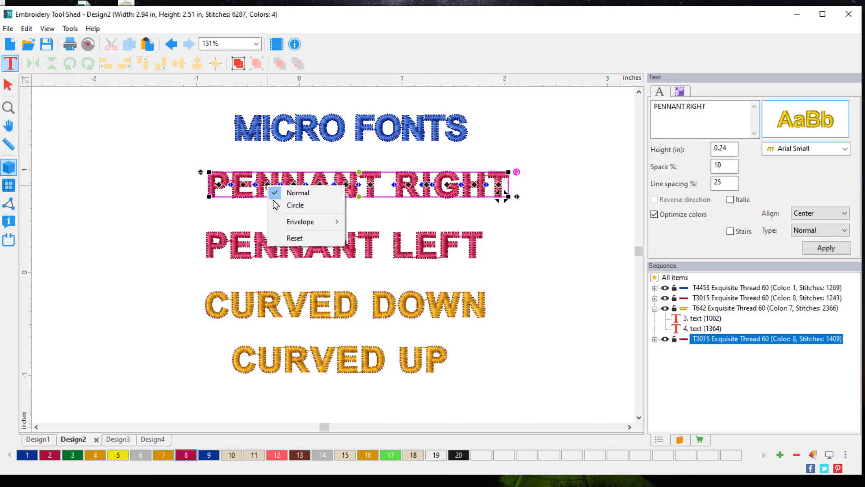
{"action": "mouse_move", "coordinate": [297, 222]}
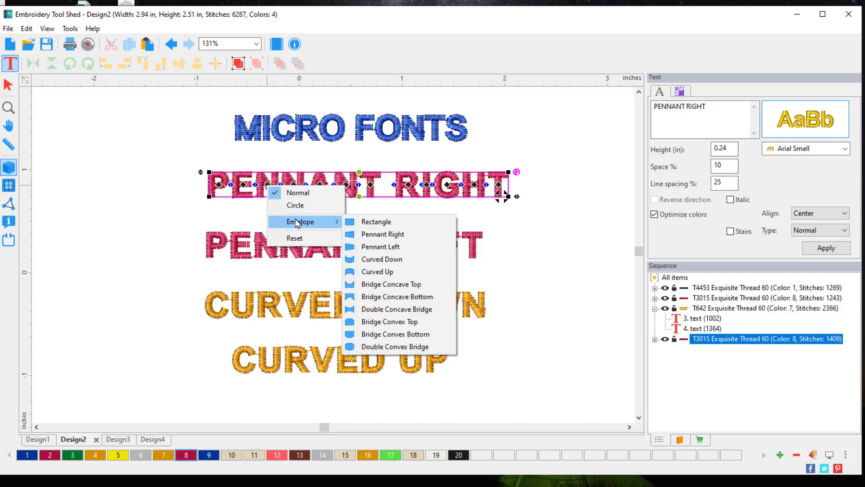
{"action": "left_click", "coordinate": [386, 237]}
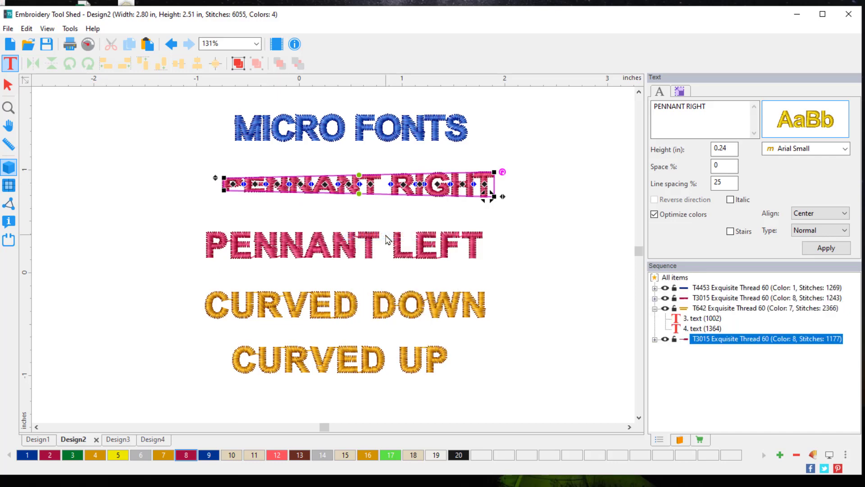
Step: Apply the Pennant Left envelope to the PENNANT LEFT text line
{"action": "left_click", "coordinate": [353, 245]}
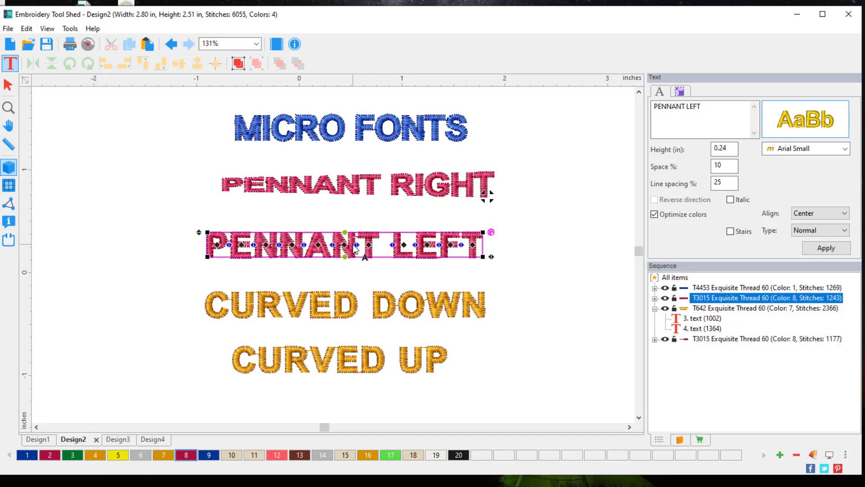
{"action": "right_click", "coordinate": [354, 248]}
{"action": "mouse_move", "coordinate": [374, 280]}
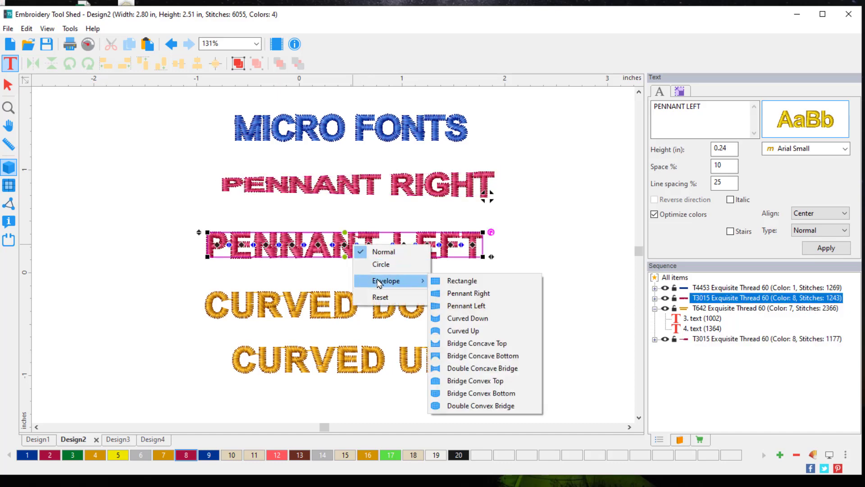
{"action": "left_click", "coordinate": [466, 306]}
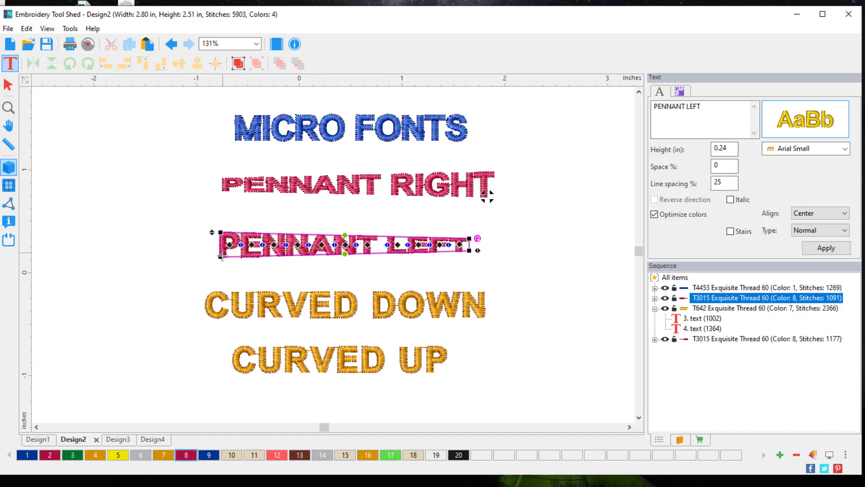
Step: Drag PENNANT LEFT's envelope handles to make its left end much taller
{"action": "left_click_drag", "start_coordinate": [220, 232], "coordinate": [220, 219]}
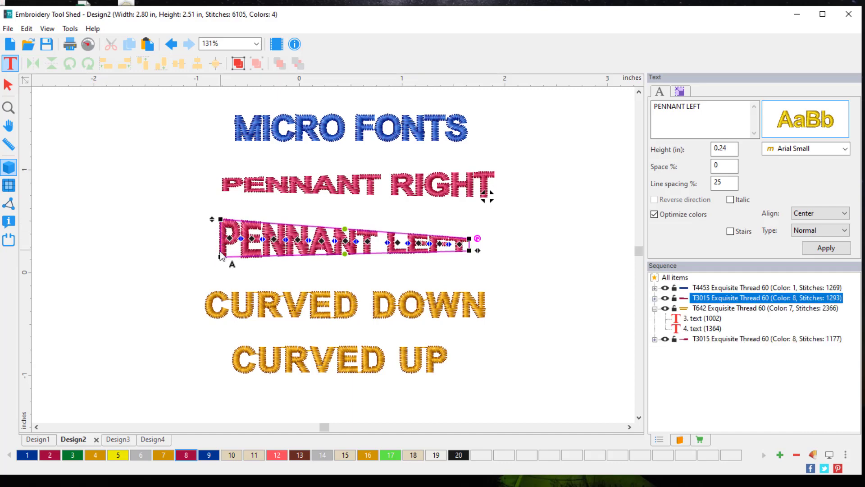
{"action": "left_click_drag", "start_coordinate": [220, 256], "coordinate": [220, 262]}
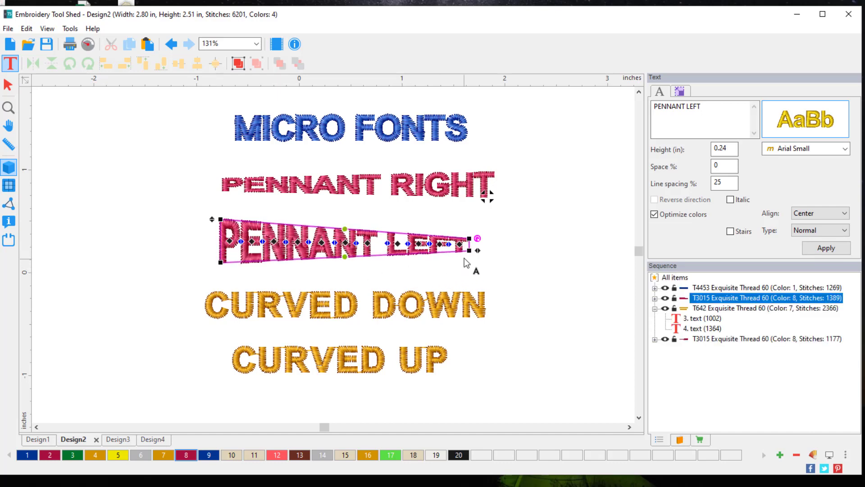
{"action": "mouse_move", "coordinate": [465, 249]}
{"action": "left_mouse_down"}
{"action": "mouse_move", "coordinate": [469, 256]}
{"action": "mouse_move", "coordinate": [469, 233]}
{"action": "left_mouse_up"}
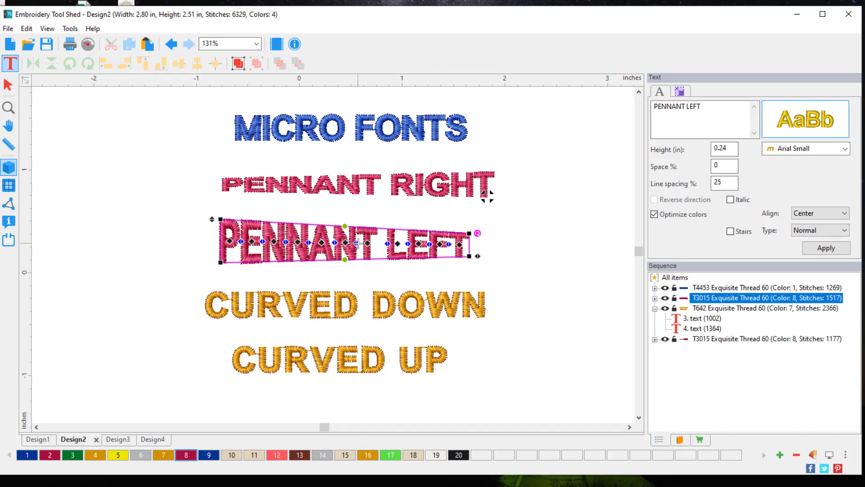
Step: Move the word LEFT right to widen the gap, undoing an earlier misplaced move
{"action": "left_click_drag", "start_coordinate": [356, 243], "coordinate": [349, 242]}
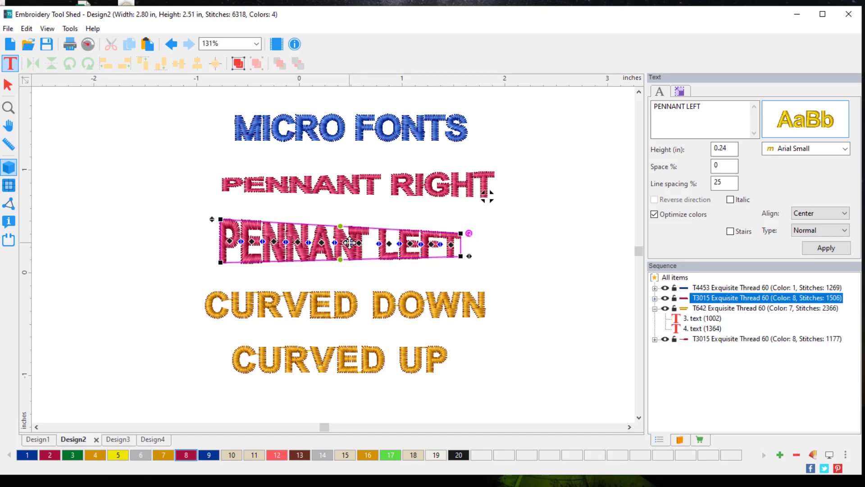
{"action": "left_click", "coordinate": [350, 239]}
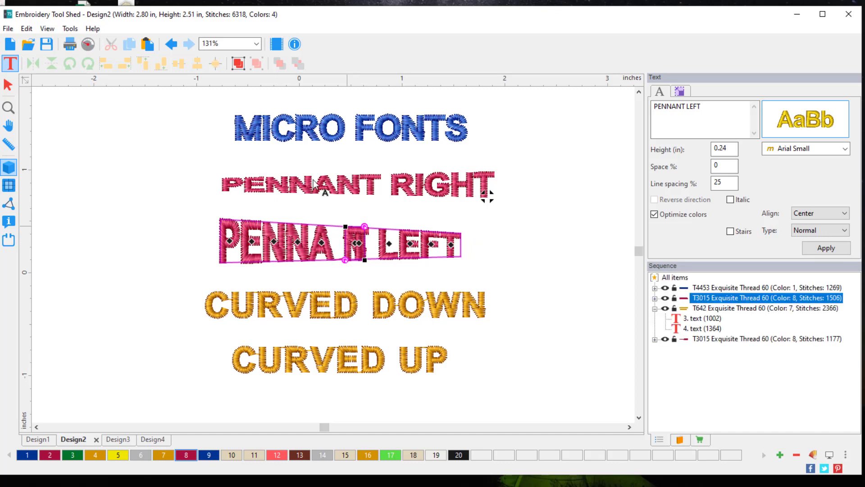
{"action": "left_click", "coordinate": [172, 45]}
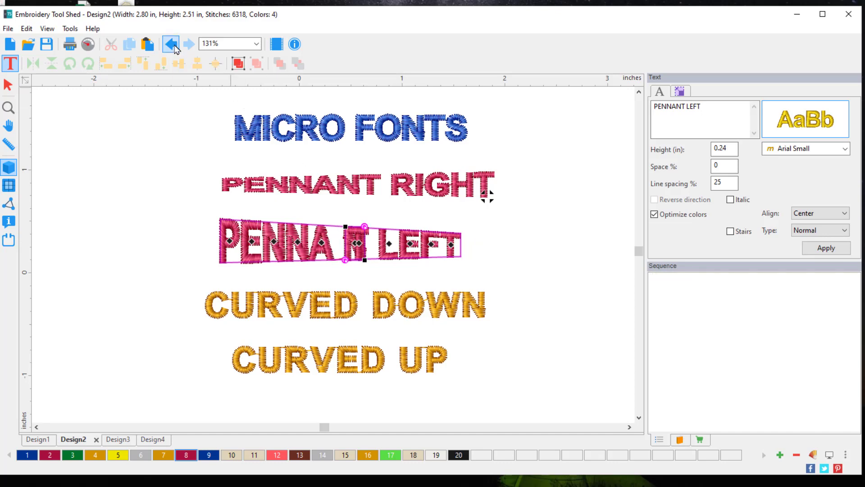
{"action": "left_click", "coordinate": [173, 47]}
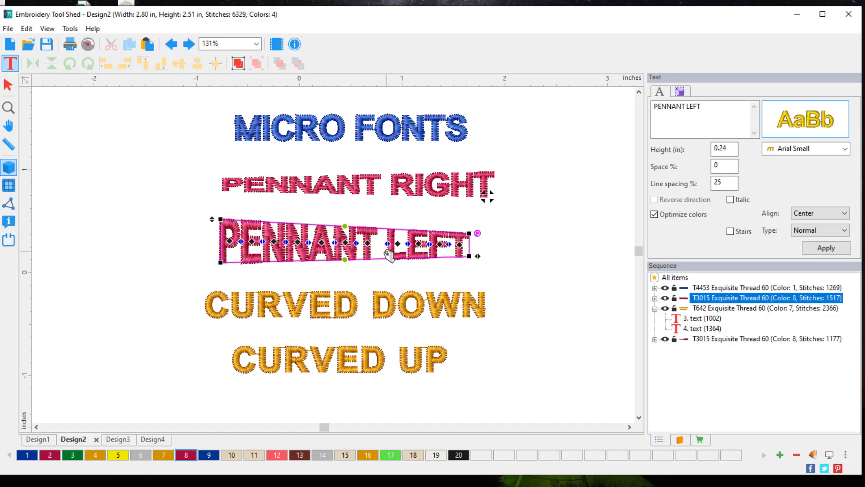
{"action": "left_click_drag", "start_coordinate": [387, 244], "coordinate": [395, 243]}
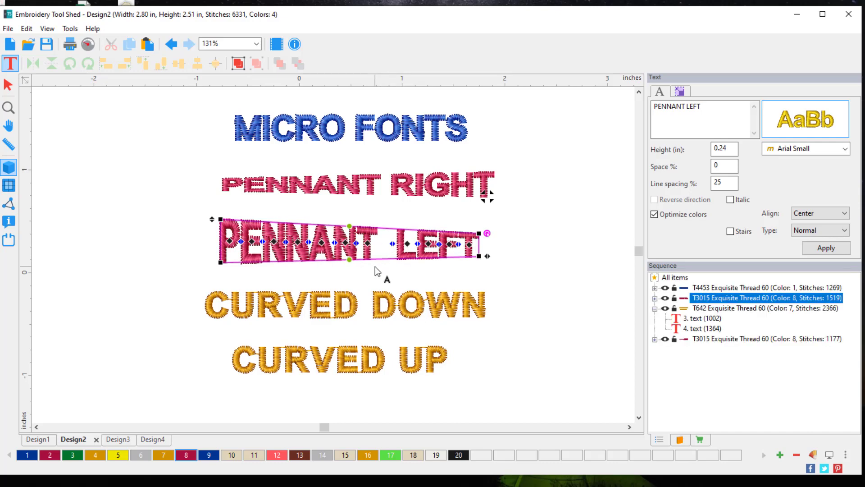
Step: Apply the Curved Down envelope to the CURVED DOWN text line
{"action": "left_click", "coordinate": [350, 306]}
{"action": "right_click", "coordinate": [350, 305]}
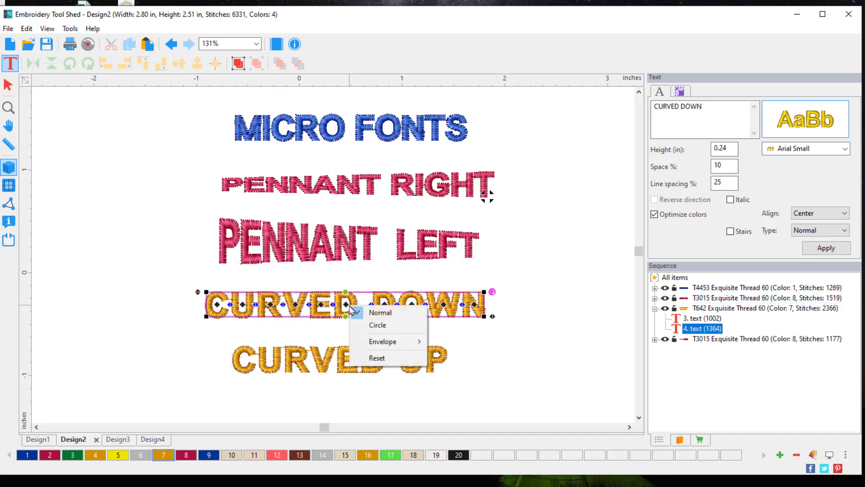
{"action": "mouse_move", "coordinate": [379, 345]}
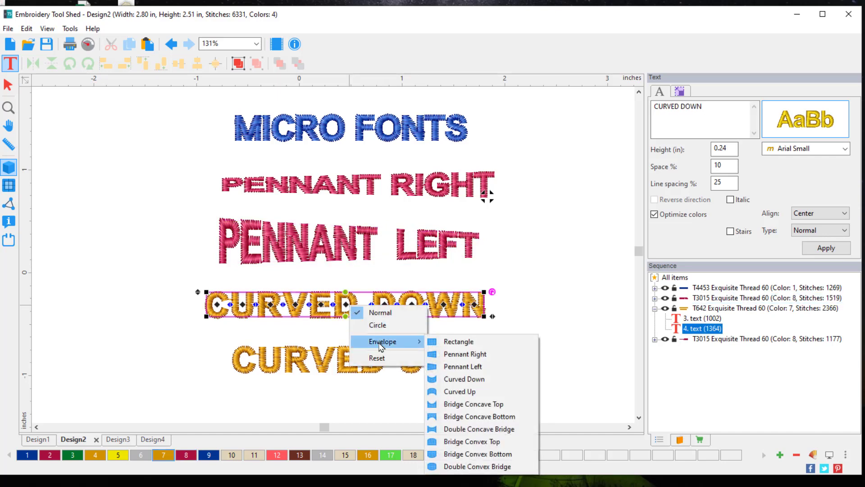
{"action": "left_click", "coordinate": [473, 381]}
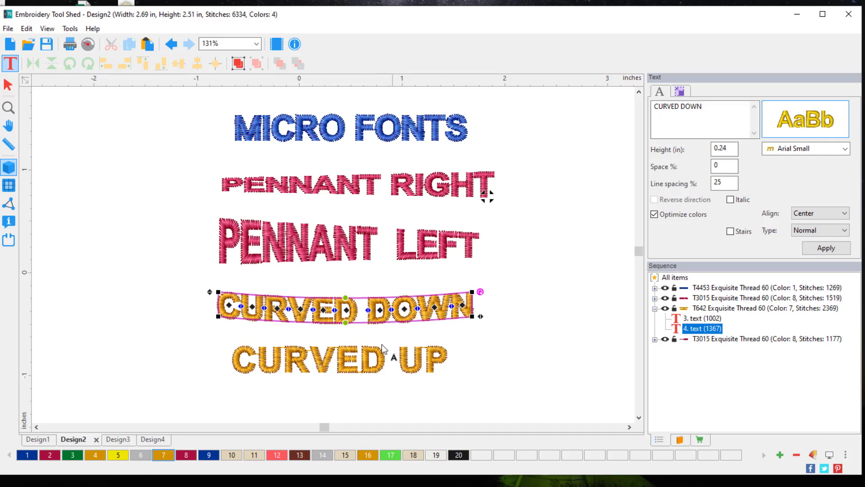
Step: Apply the Curved Down envelope to the CURVED UP text line
{"action": "left_click", "coordinate": [373, 356]}
{"action": "right_click", "coordinate": [374, 356]}
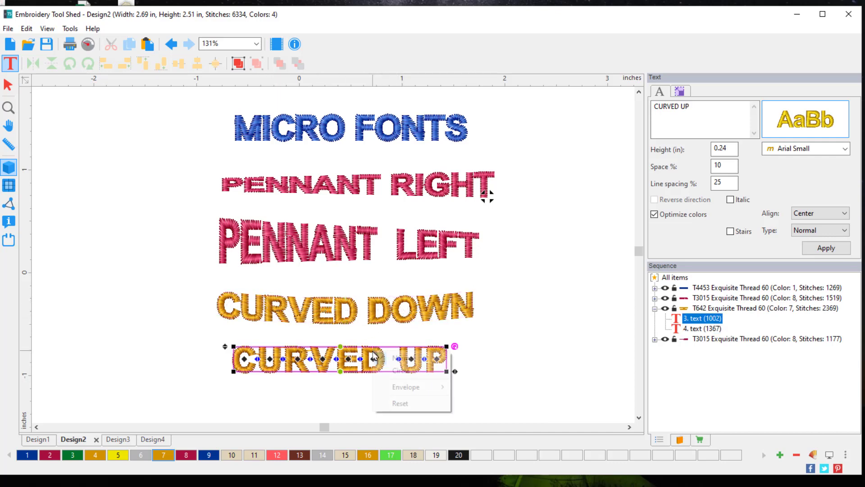
{"action": "mouse_move", "coordinate": [400, 393]}
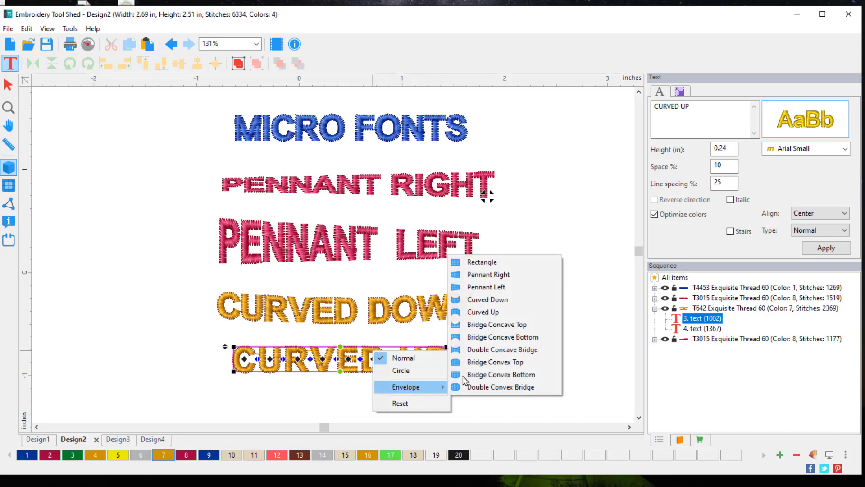
{"action": "left_click", "coordinate": [499, 299]}
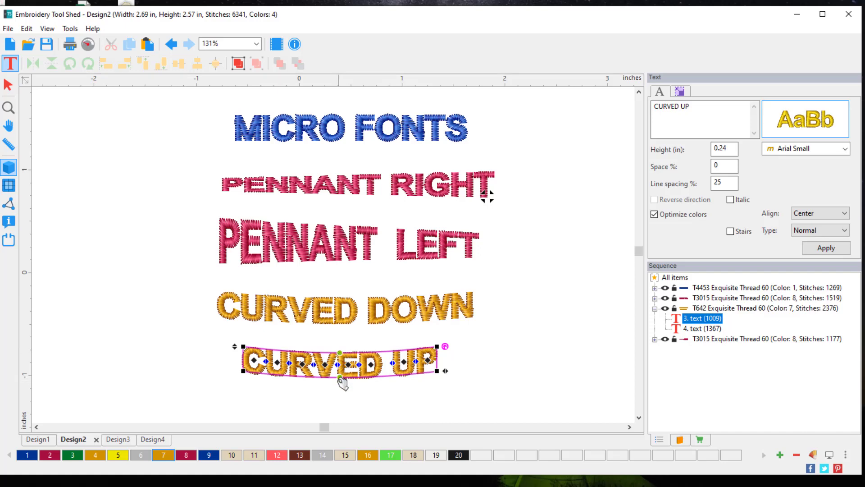
Step: Reshape CURVED UP's envelope by raising its top curve
{"action": "left_click_drag", "start_coordinate": [340, 379], "coordinate": [343, 389]}
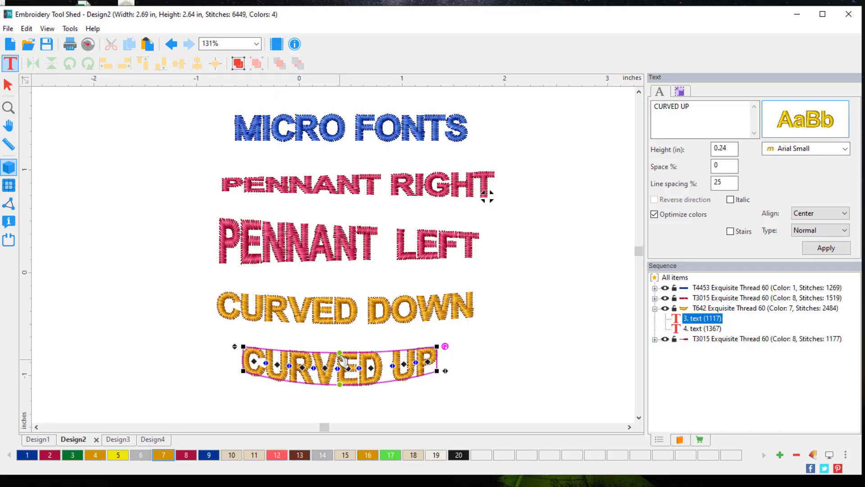
{"action": "key", "text": "ctrl+z"}
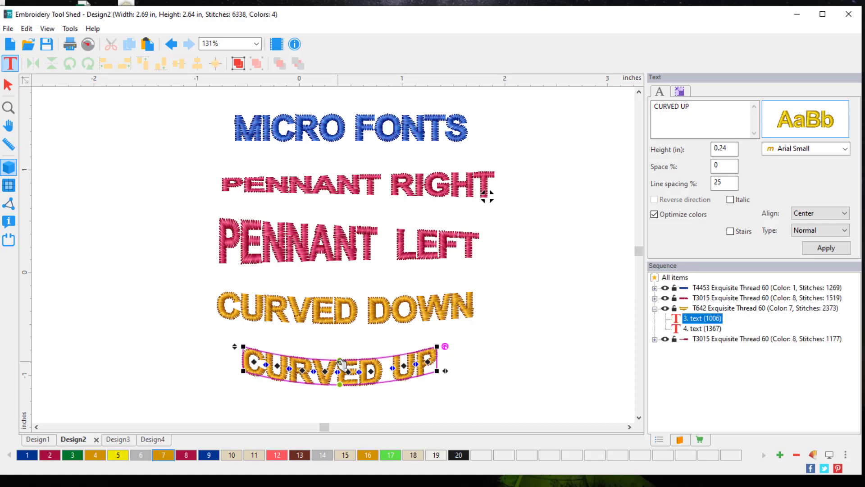
{"action": "left_click_drag", "start_coordinate": [339, 352], "coordinate": [344, 370]}
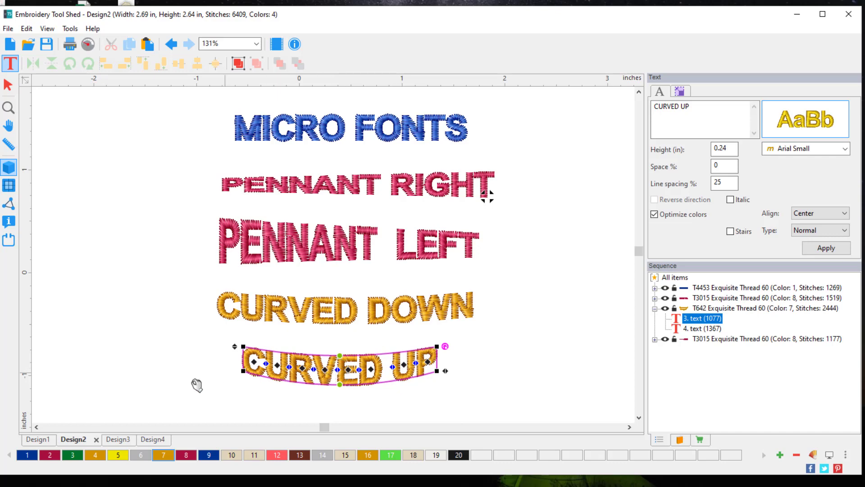
Step: In Design3, give BRIDGE CONCAVE TOP the Bridge Concave Top envelope
{"action": "left_click", "coordinate": [115, 439]}
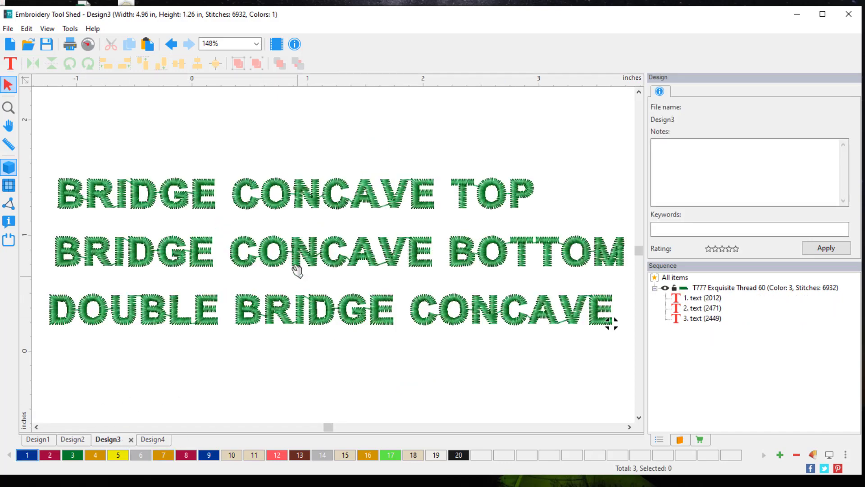
{"action": "left_click", "coordinate": [302, 198]}
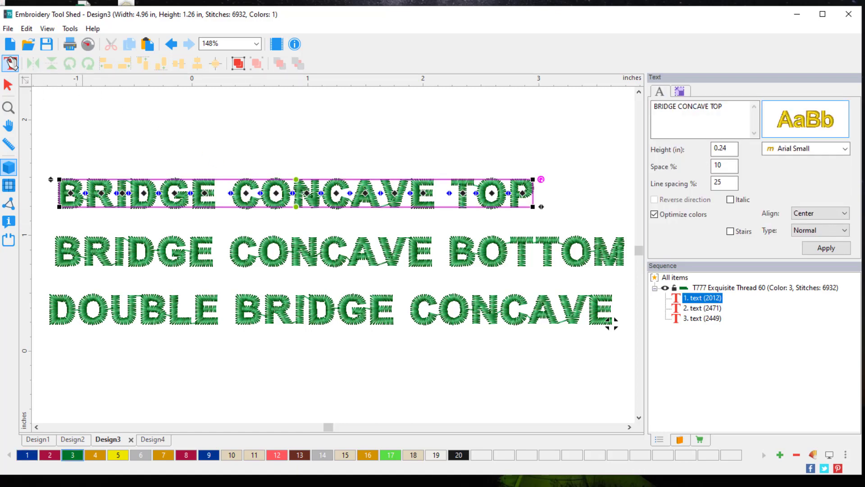
{"action": "left_click", "coordinate": [9, 63]}
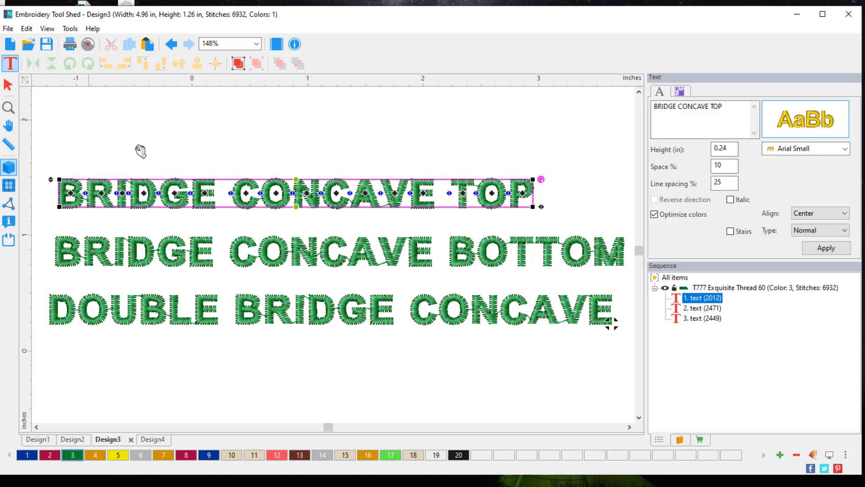
{"action": "right_click", "coordinate": [232, 197]}
{"action": "mouse_move", "coordinate": [276, 231]}
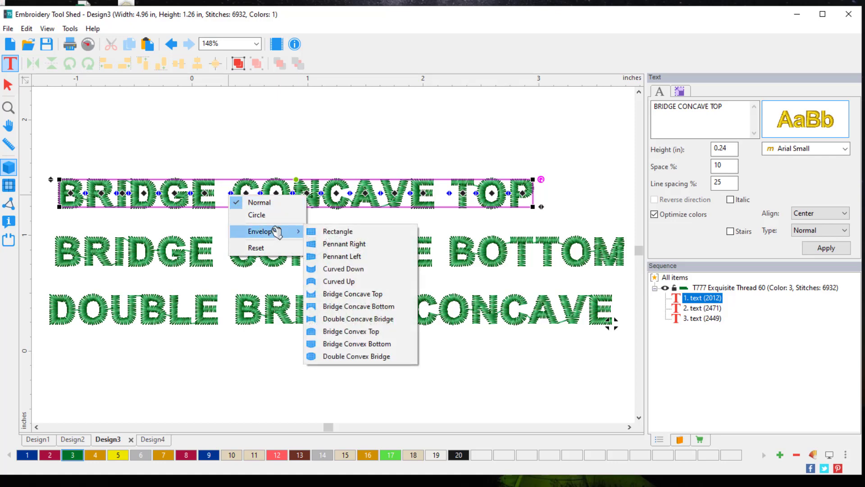
{"action": "left_click", "coordinate": [354, 293]}
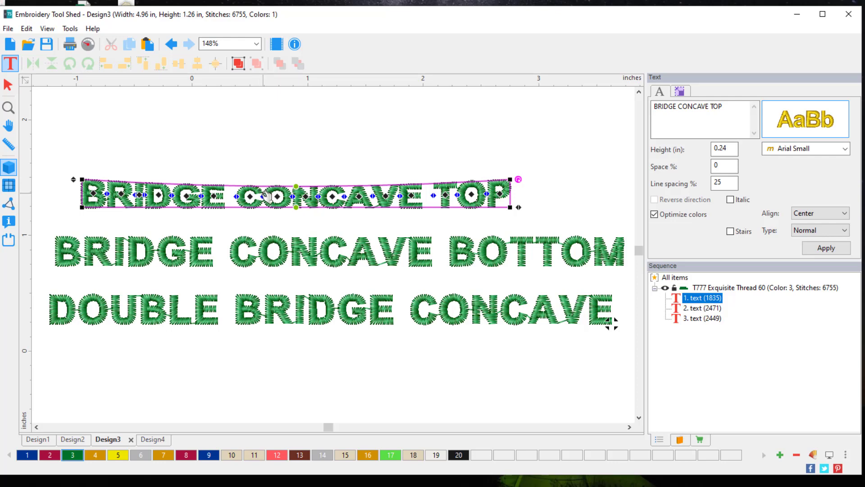
Step: Give BRIDGE CONCAVE BOTTOM the Bridge Concave Bottom envelope
{"action": "left_click", "coordinate": [296, 257]}
{"action": "right_click", "coordinate": [296, 256]}
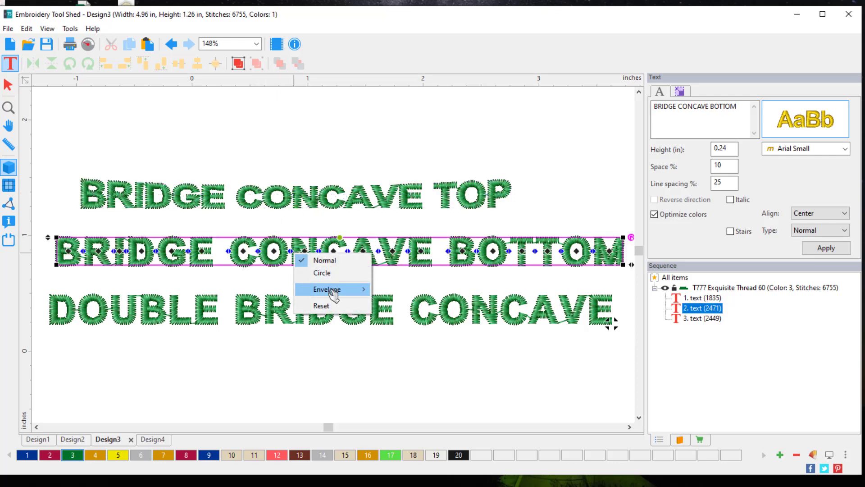
{"action": "mouse_move", "coordinate": [333, 294]}
{"action": "left_click", "coordinate": [415, 363]}
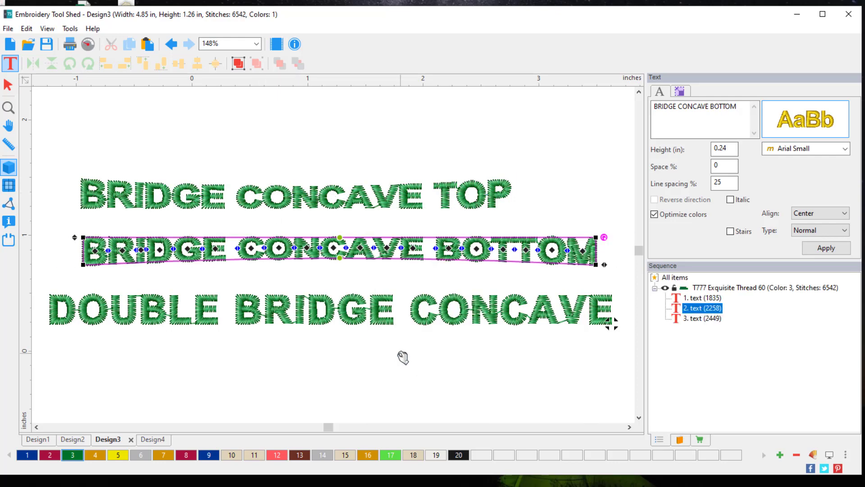
Step: Give DOUBLE BRIDGE CONCAVE the Double Concave Bridge envelope, then open Design4
{"action": "left_click", "coordinate": [353, 323]}
{"action": "right_click", "coordinate": [354, 323]}
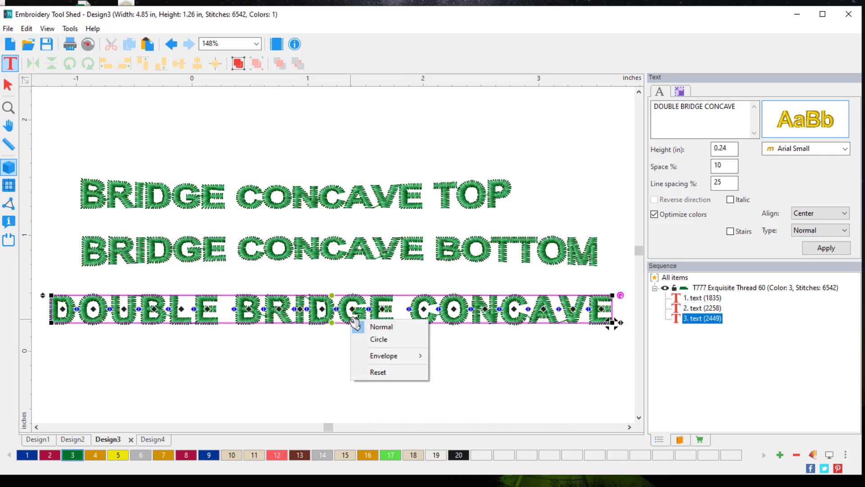
{"action": "mouse_move", "coordinate": [385, 356]}
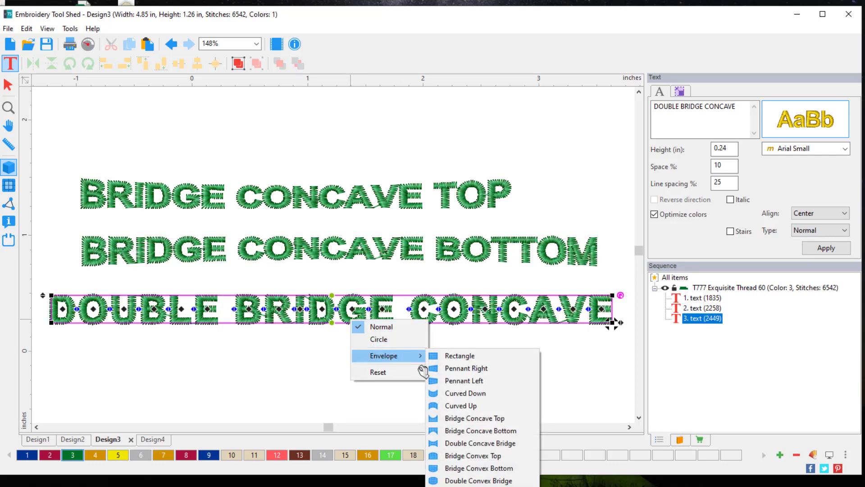
{"action": "left_click", "coordinate": [507, 444]}
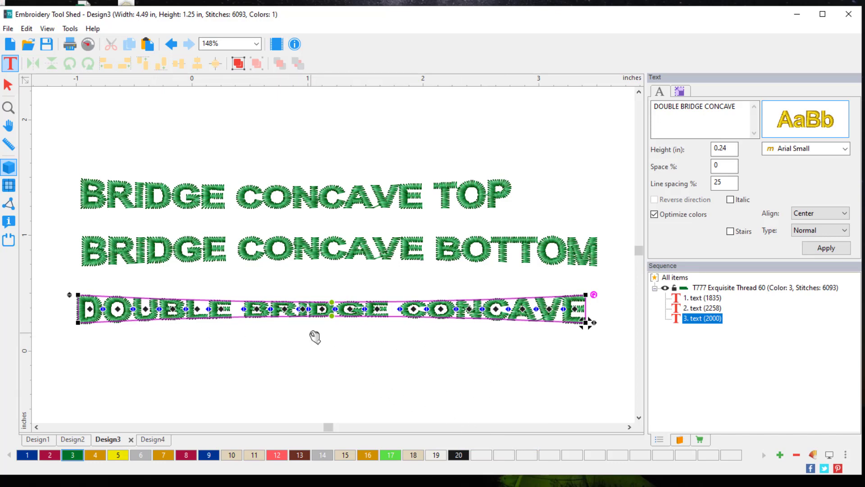
{"action": "left_click", "coordinate": [154, 439]}
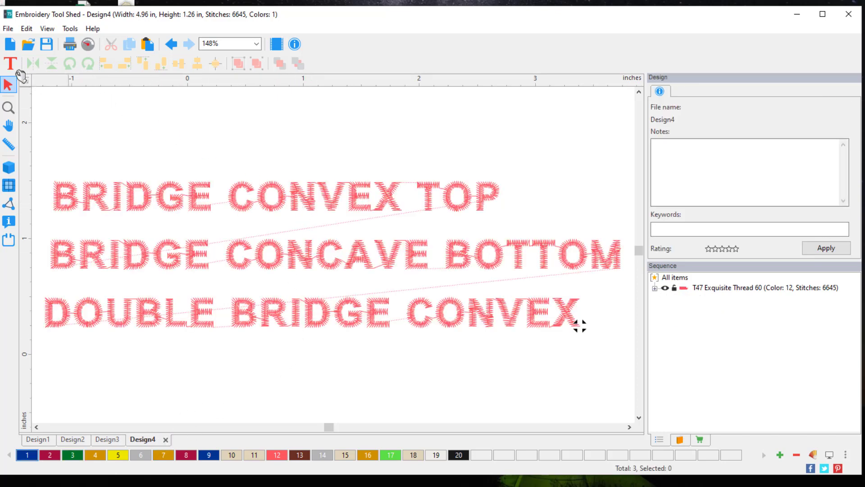
{"action": "left_click", "coordinate": [10, 63]}
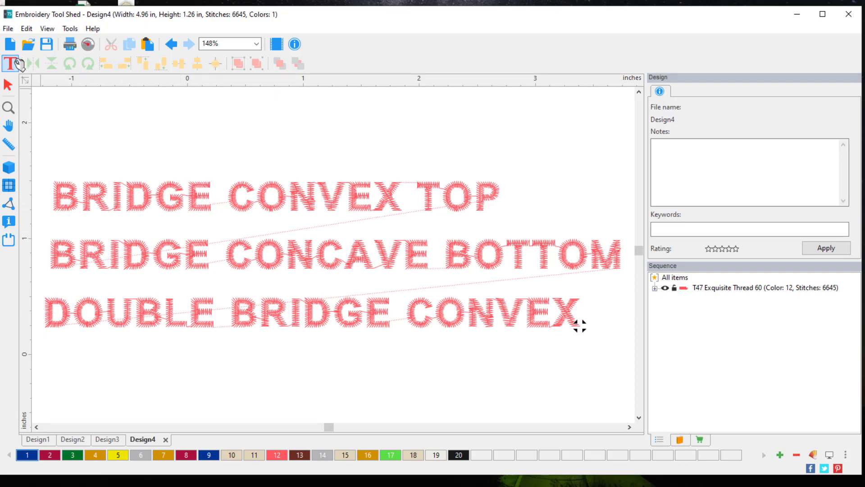
Step: Turn on the realistic 3D stitch view and give BRIDGE CONVEX TOP a Bridge Convex Top envelope
{"action": "left_click", "coordinate": [16, 167]}
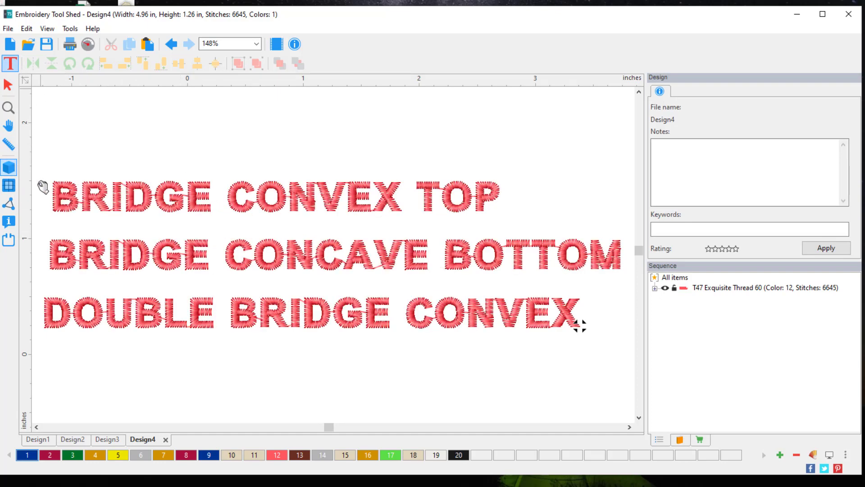
{"action": "left_click", "coordinate": [265, 198]}
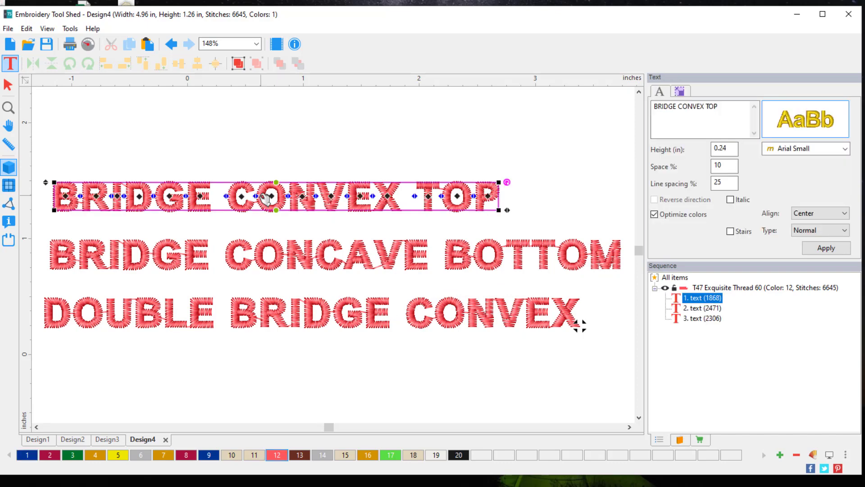
{"action": "right_click", "coordinate": [263, 196]}
{"action": "mouse_move", "coordinate": [291, 231]}
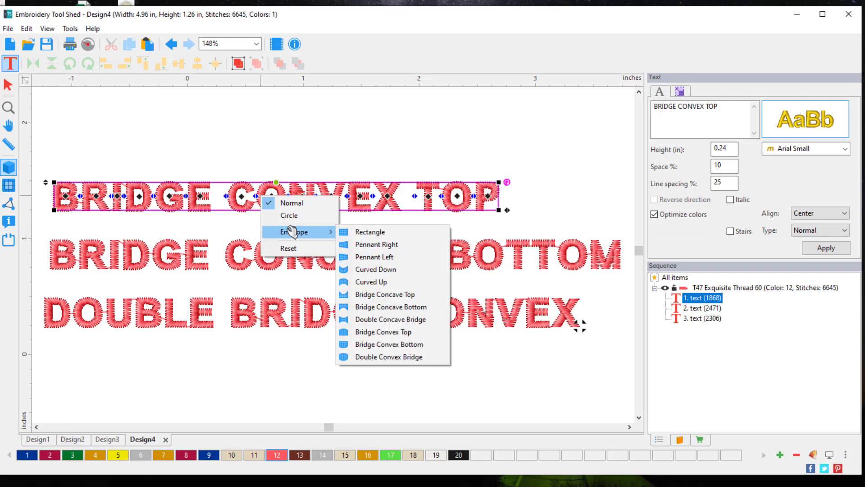
{"action": "left_click", "coordinate": [381, 332]}
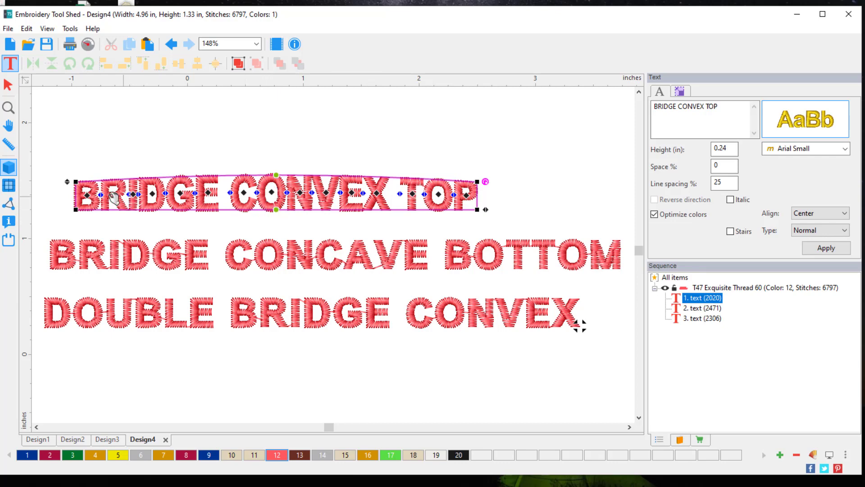
Step: Give BRIDGE CONCAVE BOTTOM the Bridge Concave Bottom envelope
{"action": "left_click", "coordinate": [300, 265]}
{"action": "right_click", "coordinate": [298, 262]}
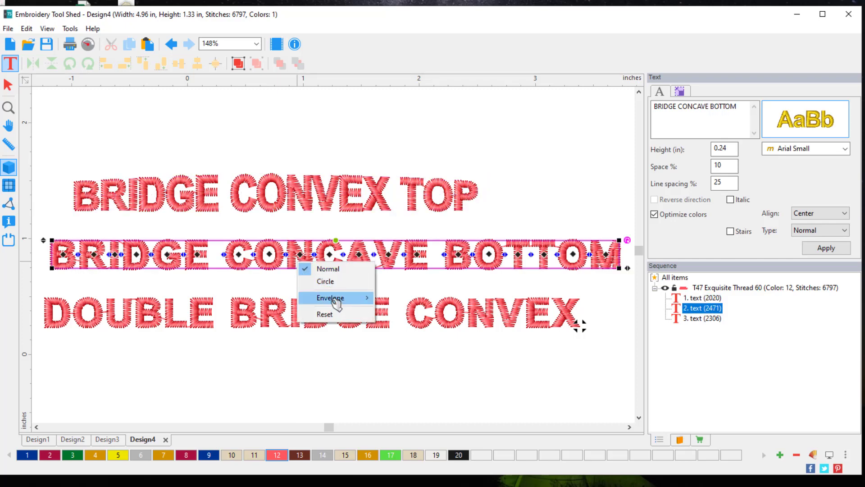
{"action": "mouse_move", "coordinate": [337, 302]}
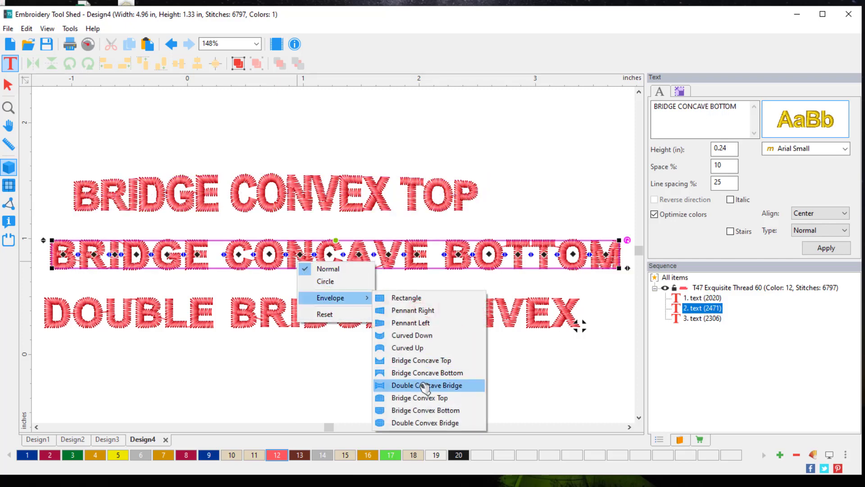
{"action": "left_click", "coordinate": [433, 373]}
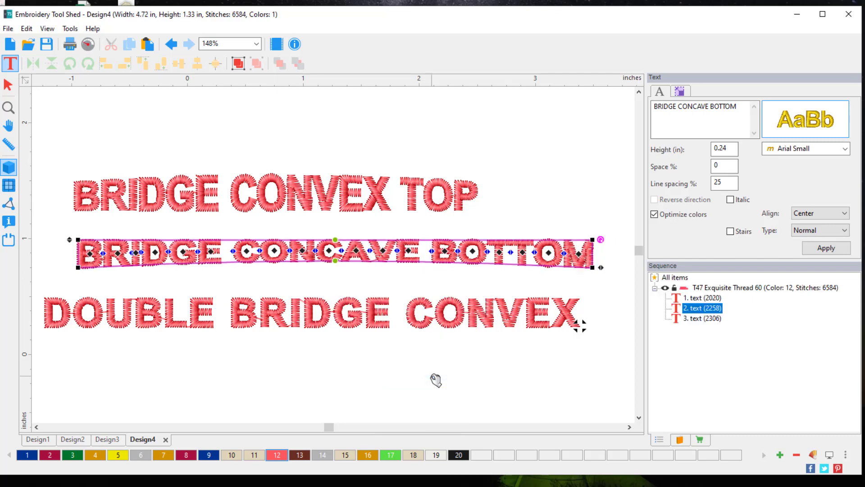
Step: Give DOUBLE BRIDGE CONVEX the Double Concave Bridge envelope
{"action": "left_click", "coordinate": [347, 314]}
{"action": "right_click", "coordinate": [347, 314]}
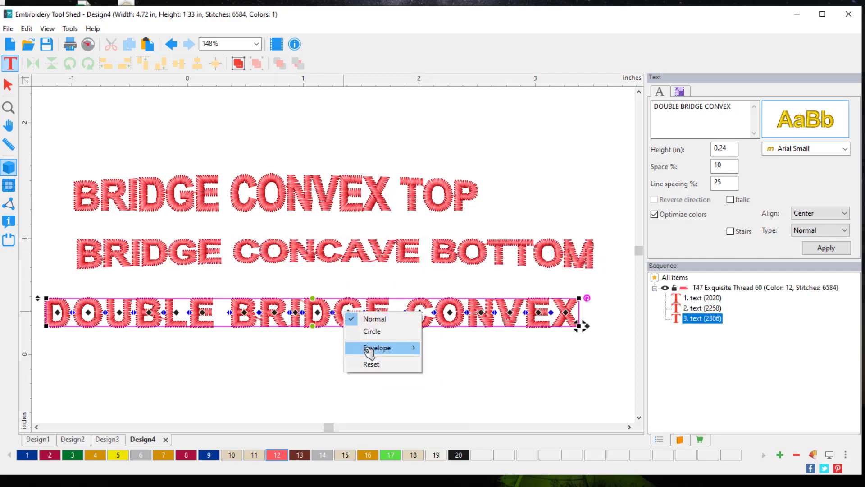
{"action": "mouse_move", "coordinate": [370, 352]}
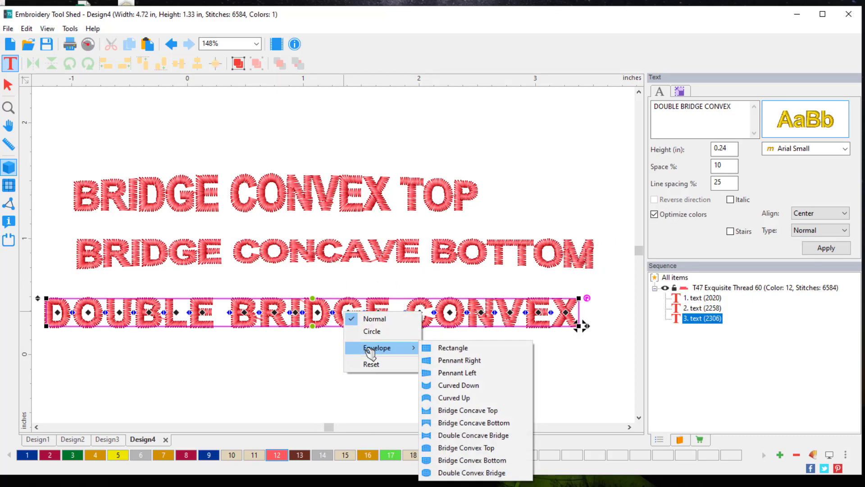
{"action": "left_click", "coordinate": [455, 435]}
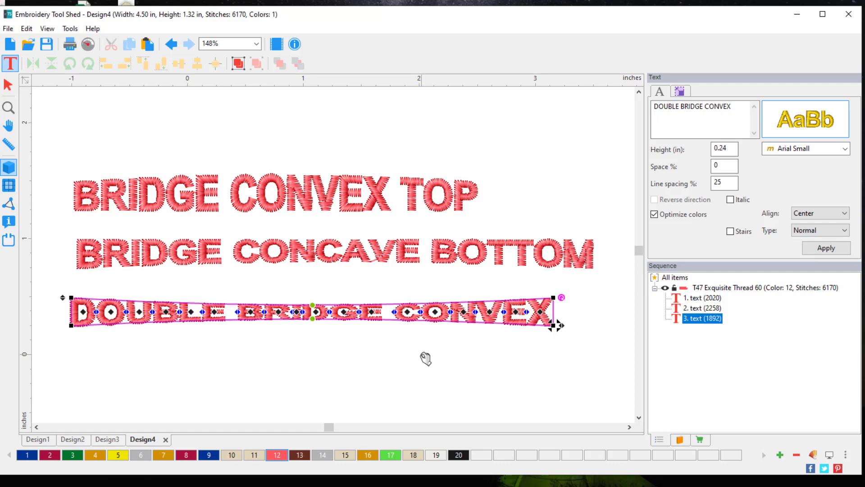
Step: Drag DOUBLE BRIDGE CONVEX's envelope handles to stretch it down and flatten its top curve
{"action": "left_click_drag", "start_coordinate": [554, 324], "coordinate": [540, 355]}
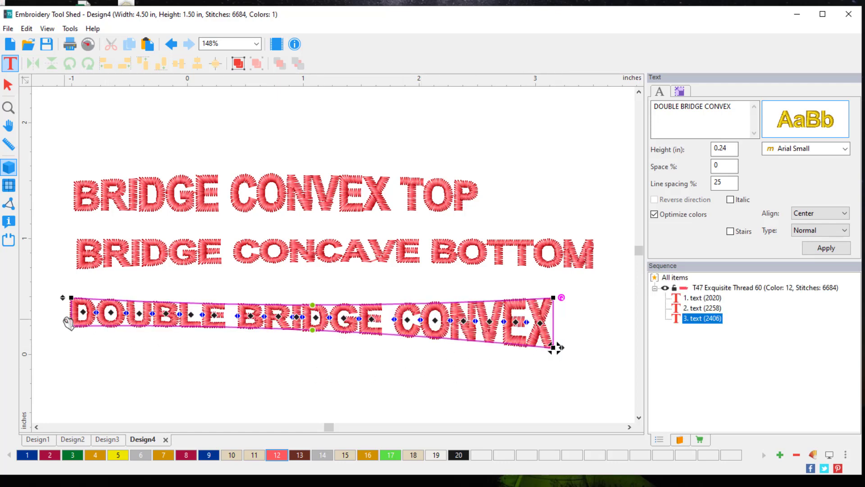
{"action": "left_click_drag", "start_coordinate": [72, 328], "coordinate": [72, 347]}
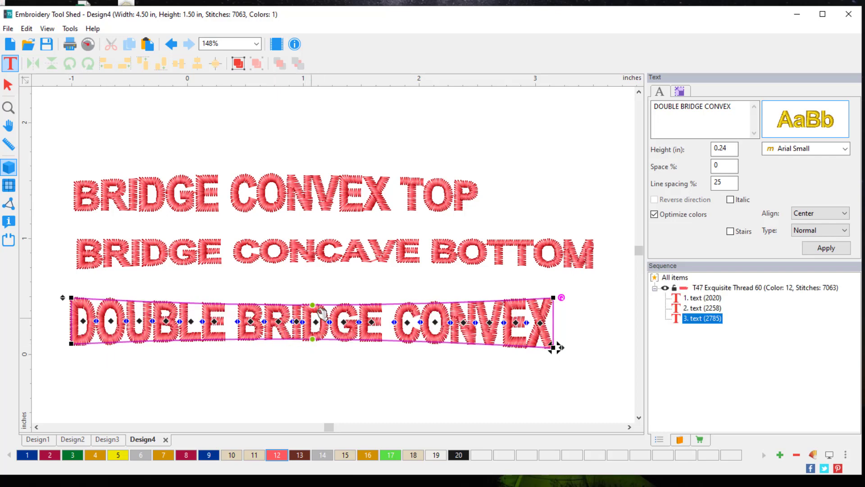
{"action": "left_click_drag", "start_coordinate": [315, 306], "coordinate": [314, 337]}
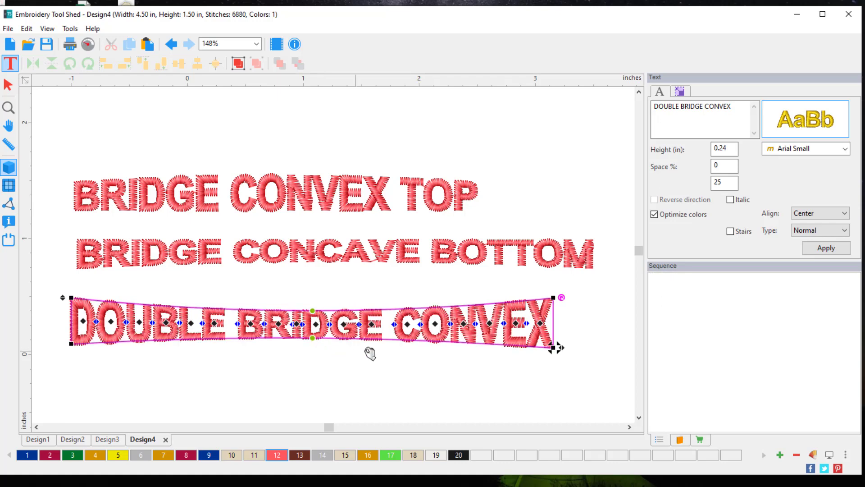
Step: Shift CONVEX further right, undo a stray skew on the D, and narrow the text
{"action": "left_click_drag", "start_coordinate": [394, 329], "coordinate": [410, 330]}
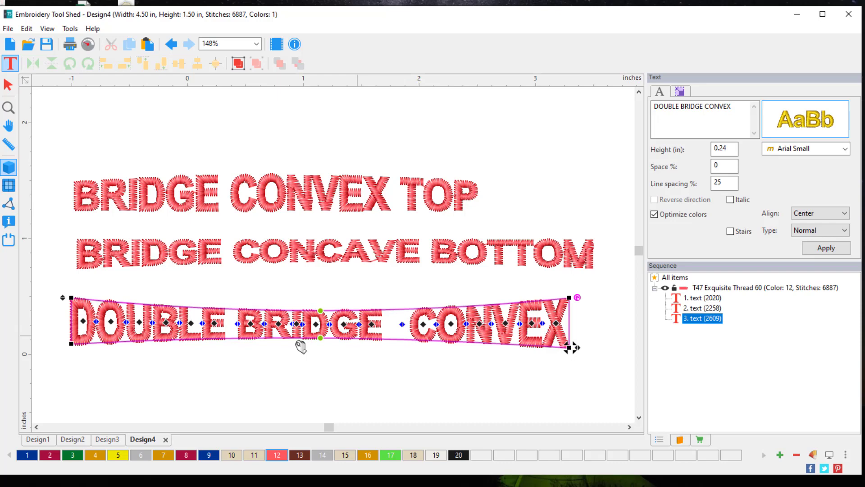
{"action": "left_click", "coordinate": [86, 324]}
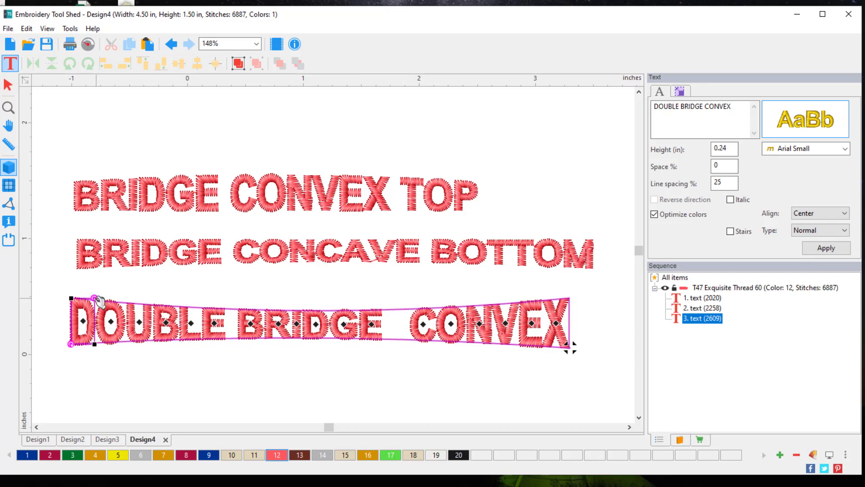
{"action": "left_click_drag", "start_coordinate": [95, 297], "coordinate": [118, 336]}
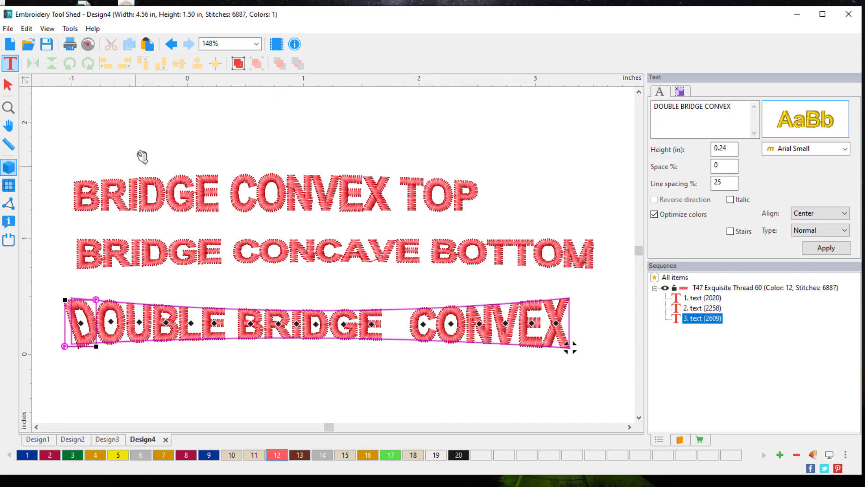
{"action": "left_click", "coordinate": [171, 44]}
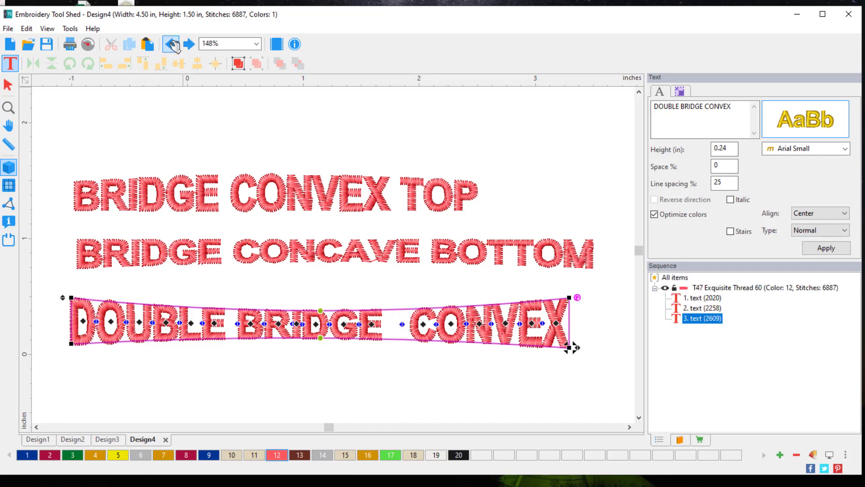
{"action": "left_click_drag", "start_coordinate": [569, 347], "coordinate": [554, 347]}
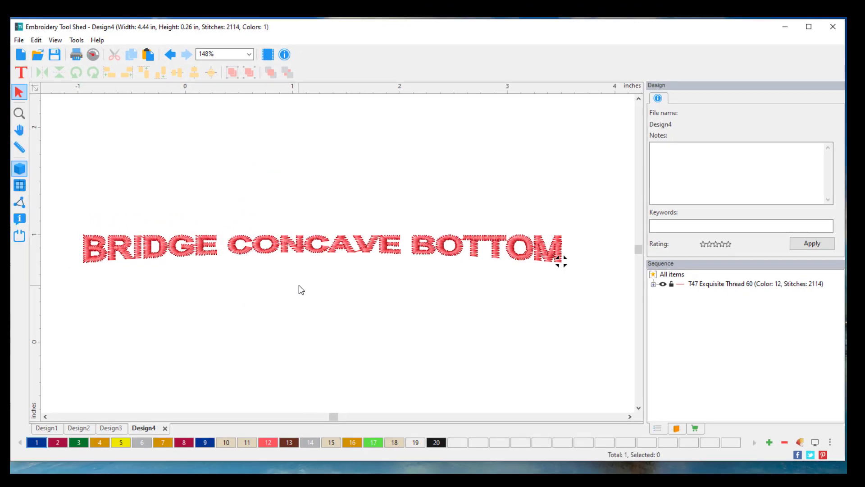
Step: Pull BRIDGE CONCAVE BOTTOM's bottom-left envelope handle down to enlarge its letters
{"action": "left_click", "coordinate": [157, 260]}
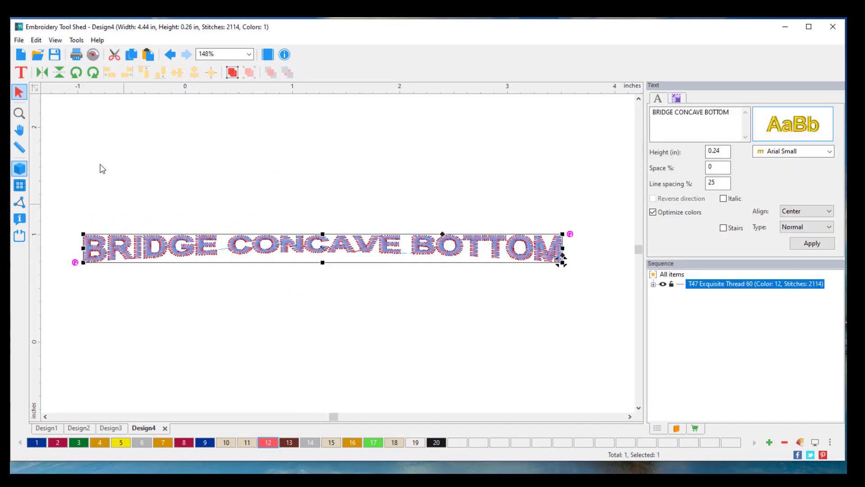
{"action": "left_click", "coordinate": [26, 75]}
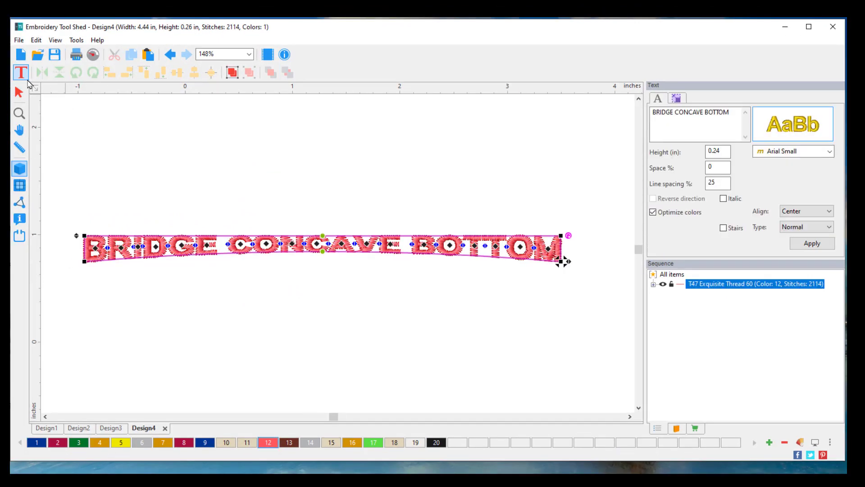
{"action": "left_click_drag", "start_coordinate": [84, 261], "coordinate": [84, 278]}
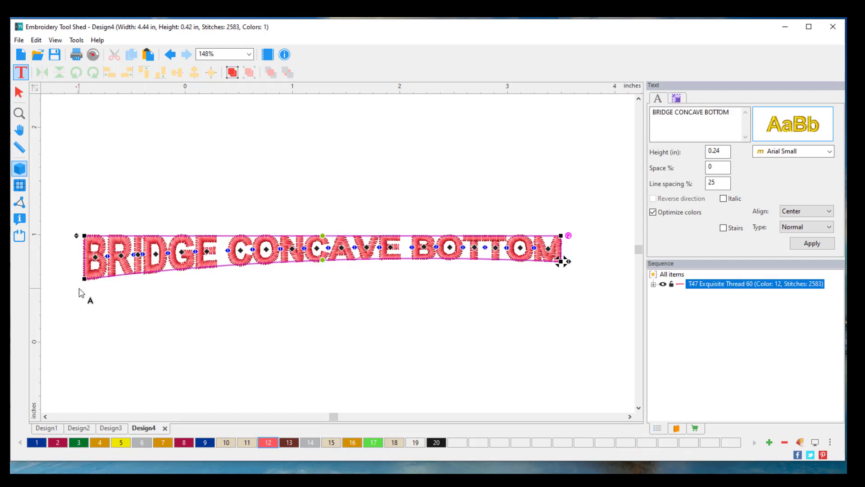
Step: Show the grid and move the text so its top sits on a grid line
{"action": "left_click", "coordinate": [20, 185]}
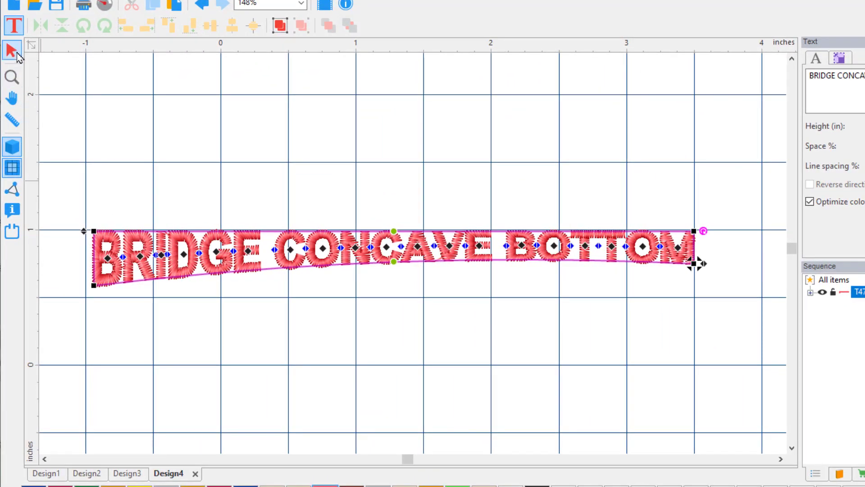
{"action": "left_click", "coordinate": [15, 71]}
{"action": "left_click_drag", "start_coordinate": [126, 245], "coordinate": [120, 255]}
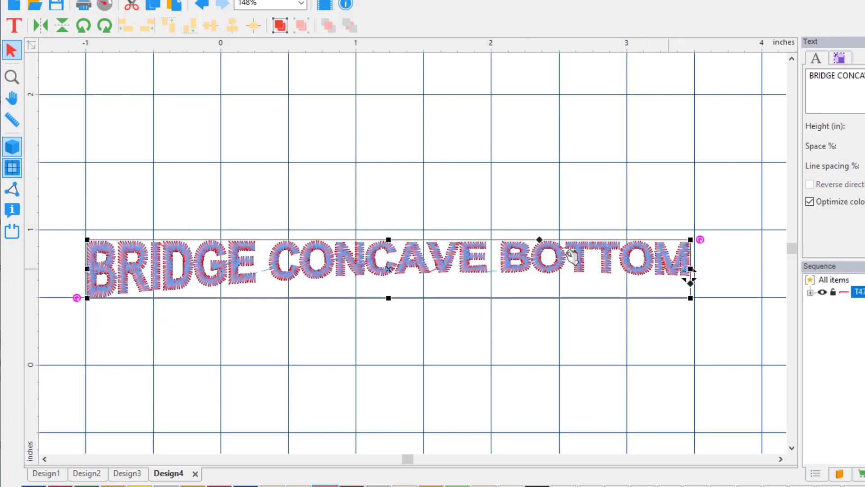
Step: Deepen the concave bottom on the text's right end
{"action": "left_click", "coordinate": [14, 26]}
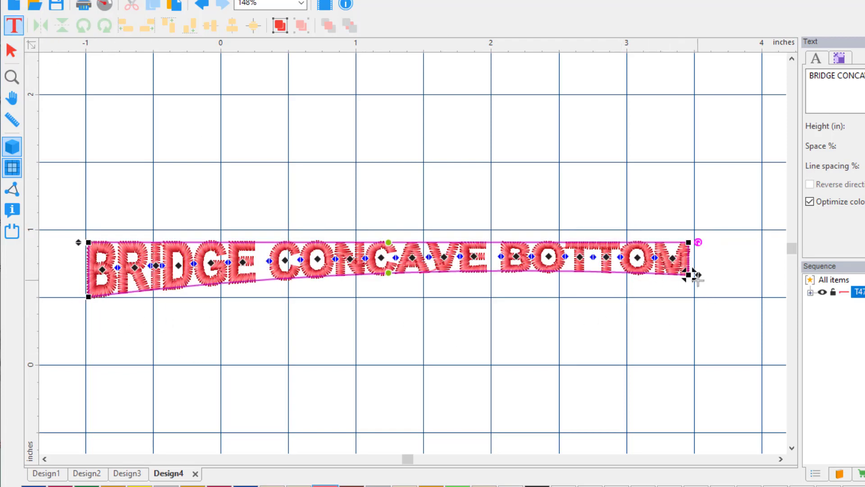
{"action": "left_click_drag", "start_coordinate": [688, 276], "coordinate": [688, 302]}
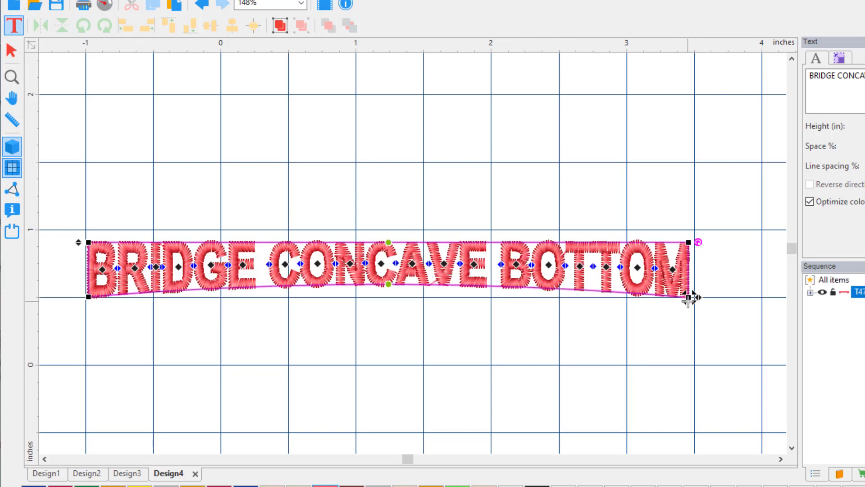
{"action": "left_click", "coordinate": [682, 321]}
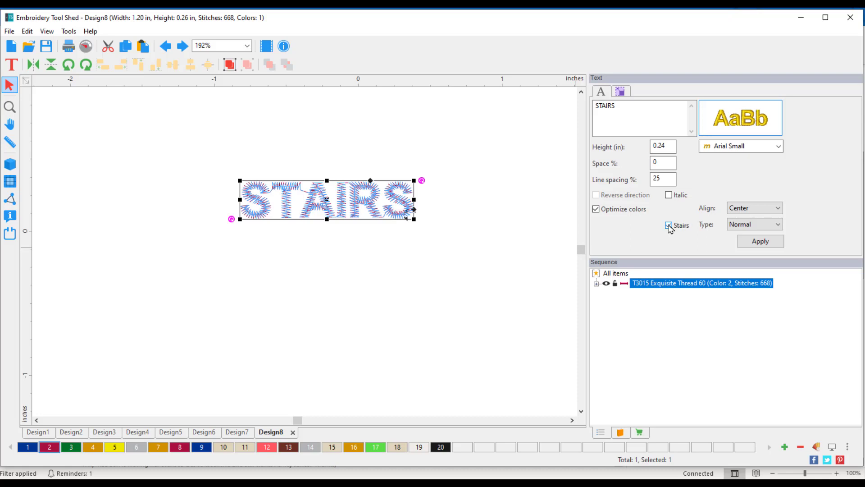
Step: Apply the Stairs effect to STAIRS, then set line spacing to 100% and apply
{"action": "left_click", "coordinate": [761, 242]}
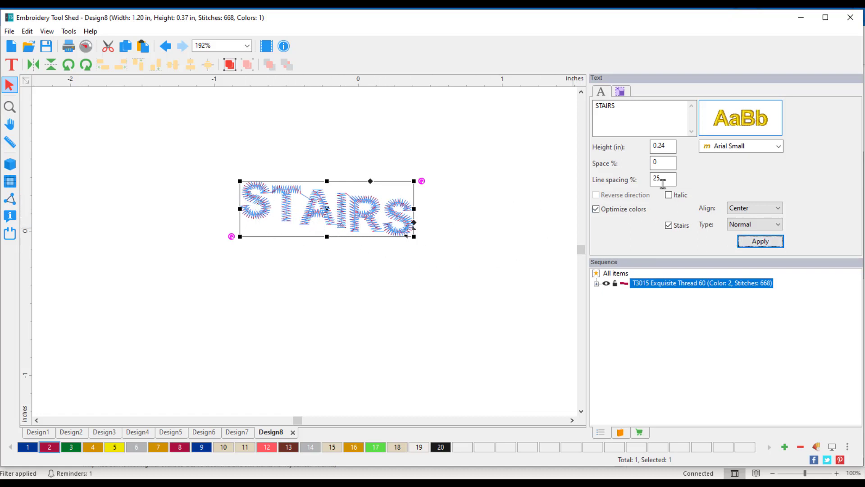
{"action": "left_click_drag", "start_coordinate": [666, 179], "coordinate": [652, 178]}
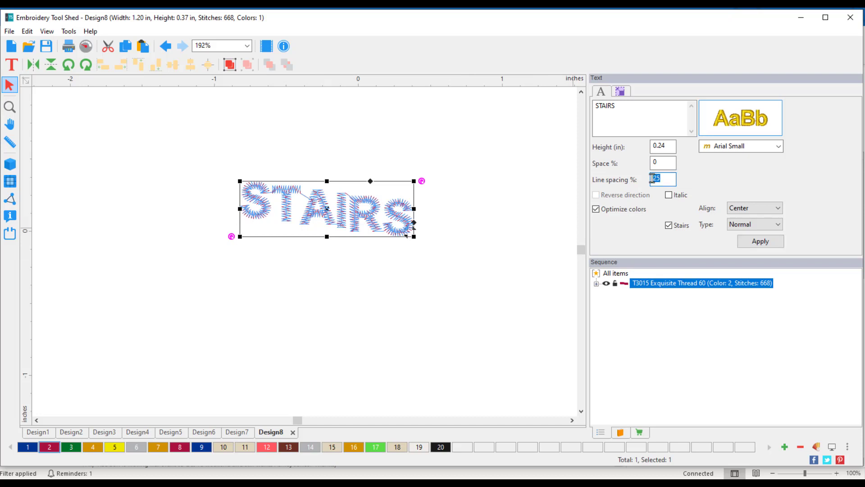
{"action": "left_click", "coordinate": [757, 241]}
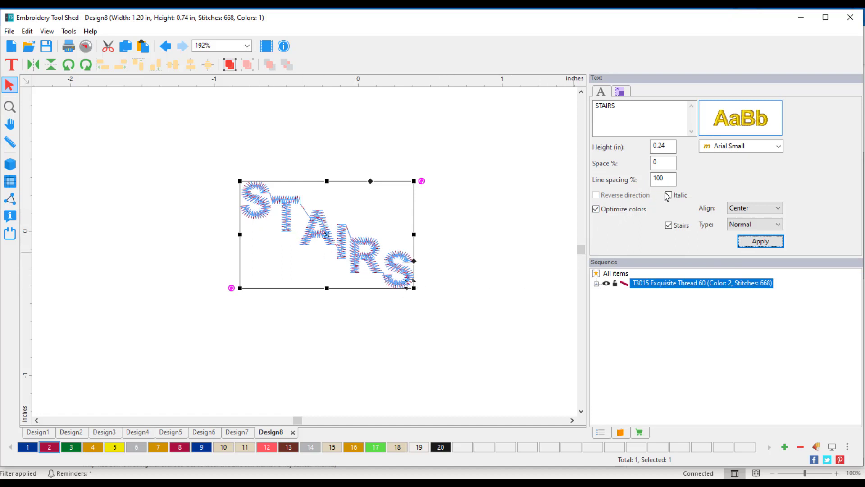
Step: Undo the spacing and stairs changes, then apply -100% line spacing to STAIRS
{"action": "left_click", "coordinate": [170, 50]}
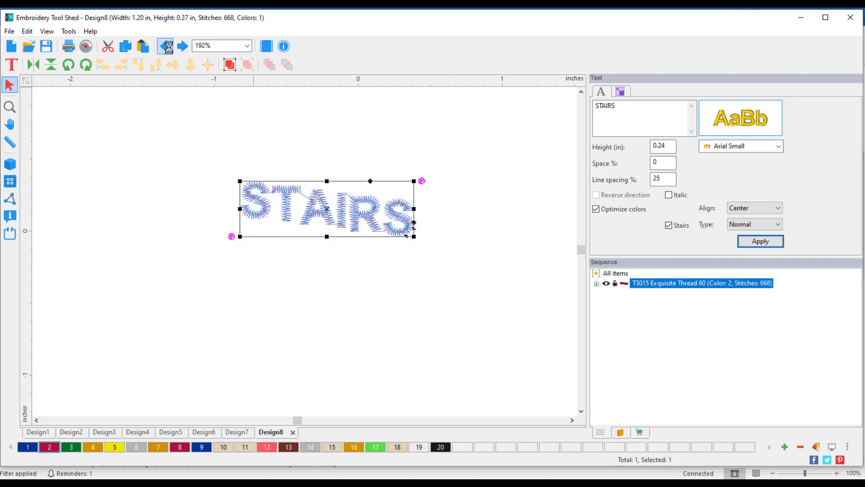
{"action": "left_click", "coordinate": [170, 50]}
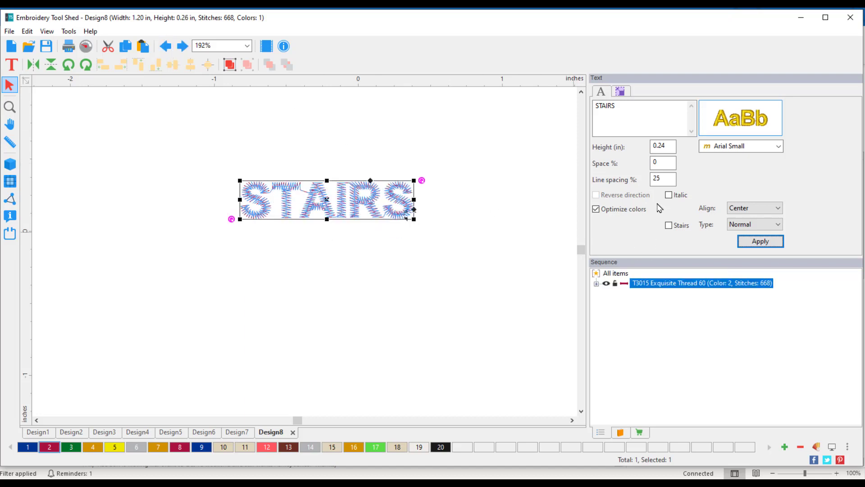
{"action": "left_click", "coordinate": [655, 178]}
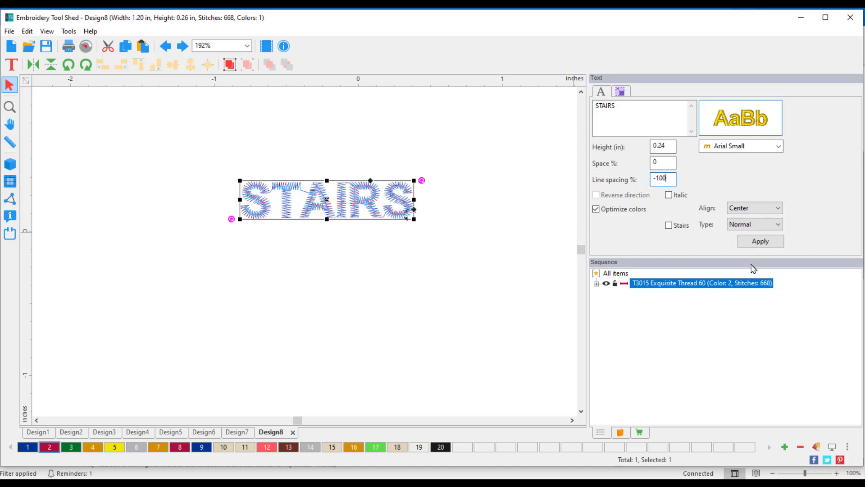
{"action": "left_click", "coordinate": [753, 243]}
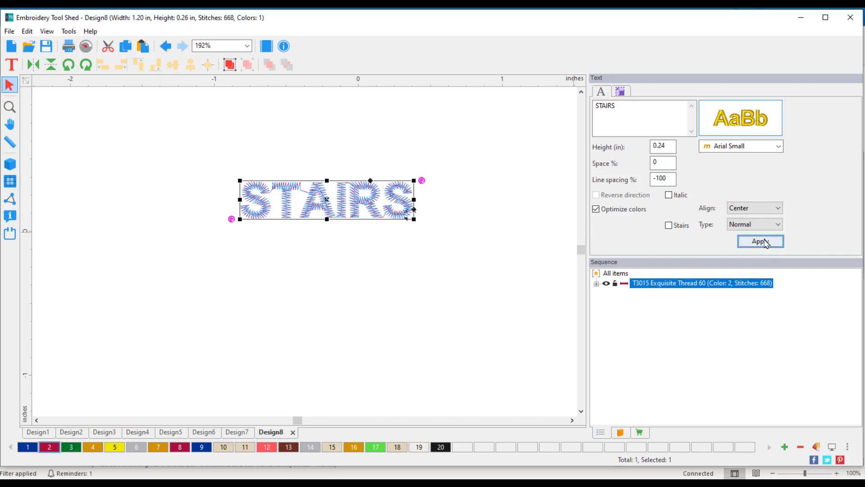